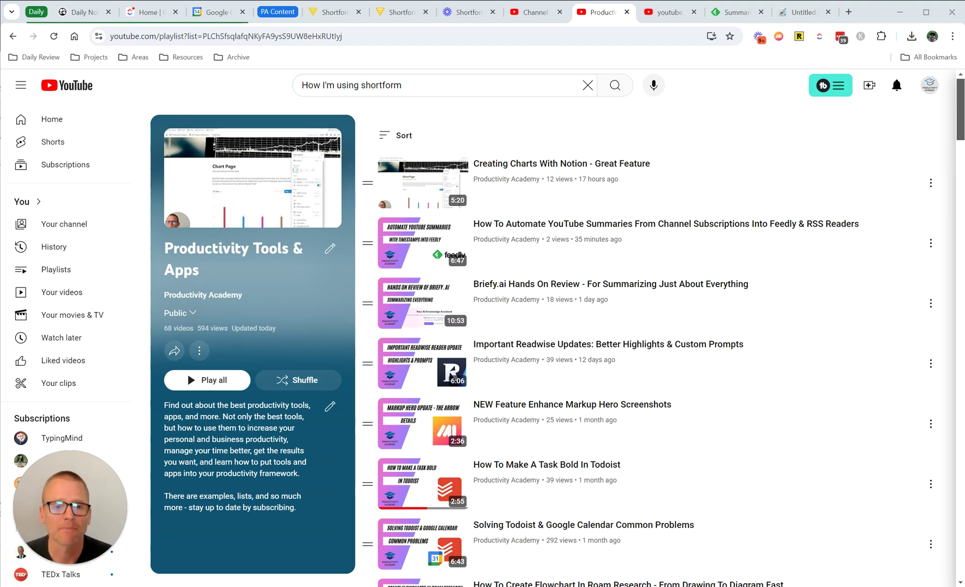
- Copy the playlist ID after 'list=' from the Productivity Tools & Apps playlist page's address
left_click(799, 12)
left_click(610, 15)
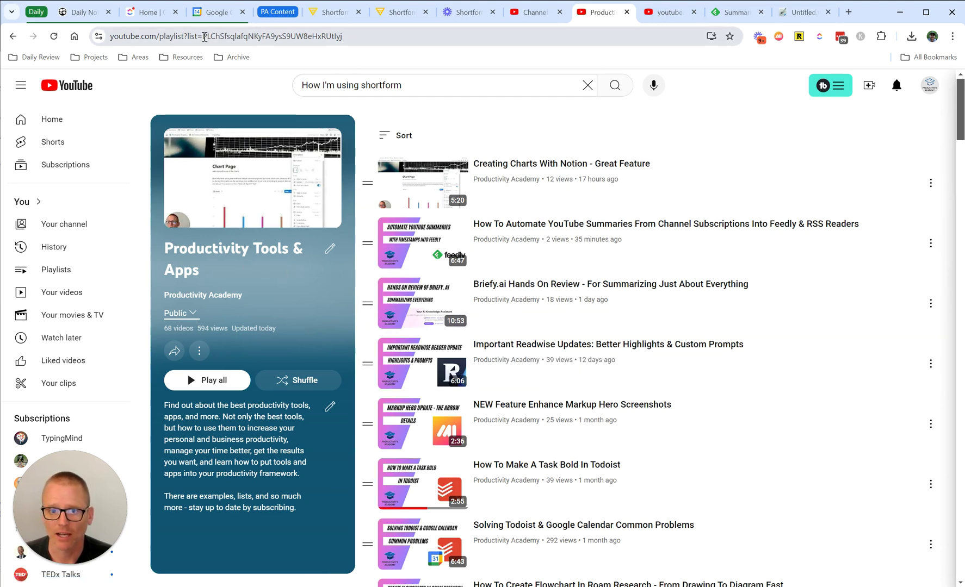
left_click_drag(204, 37, 345, 49)
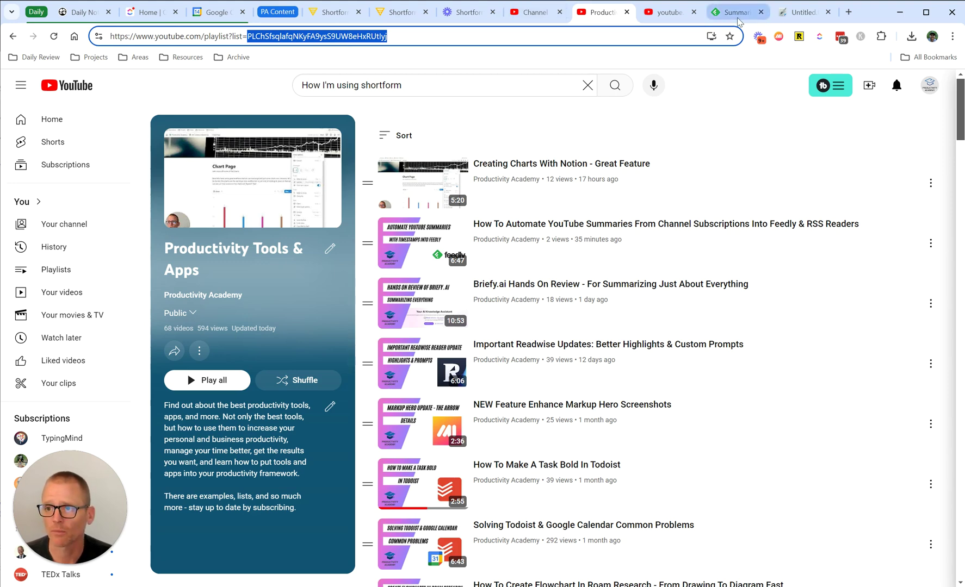
- Paste the playlist ID over ID_GOES_HERE in the feed URL and open the resulting XML feed
left_click(803, 12)
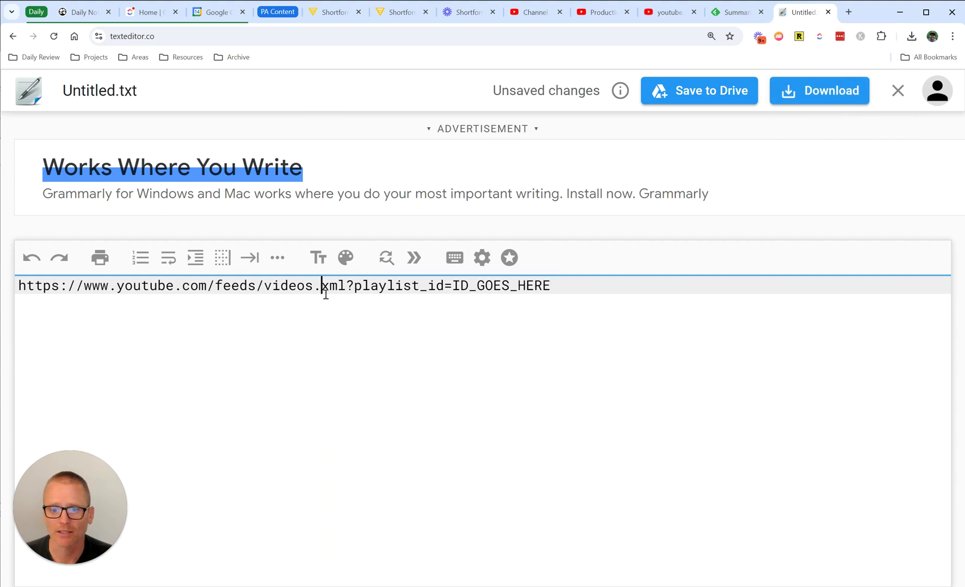
left_click_drag(352, 286, 9, 286)
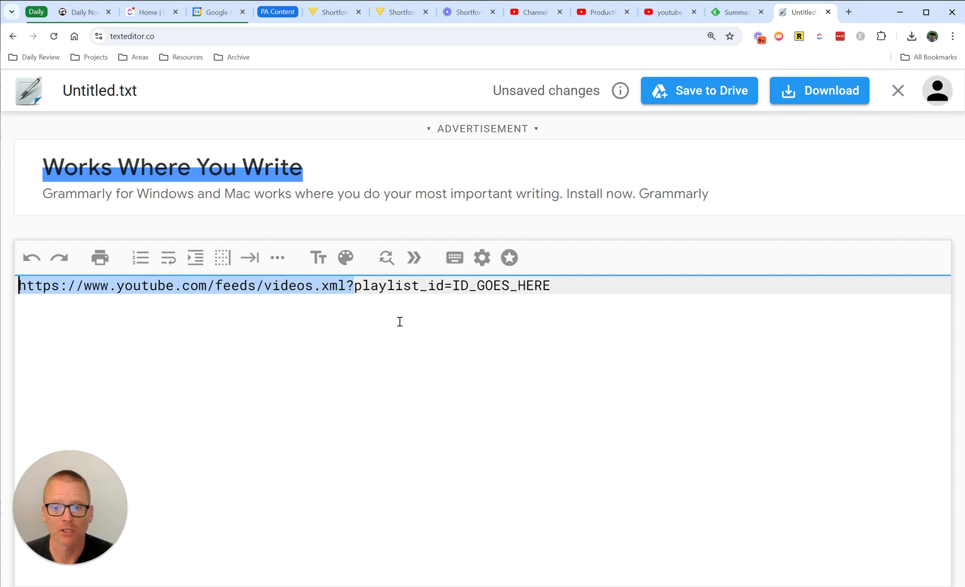
left_click(411, 287)
left_click_drag(563, 292, 453, 290)
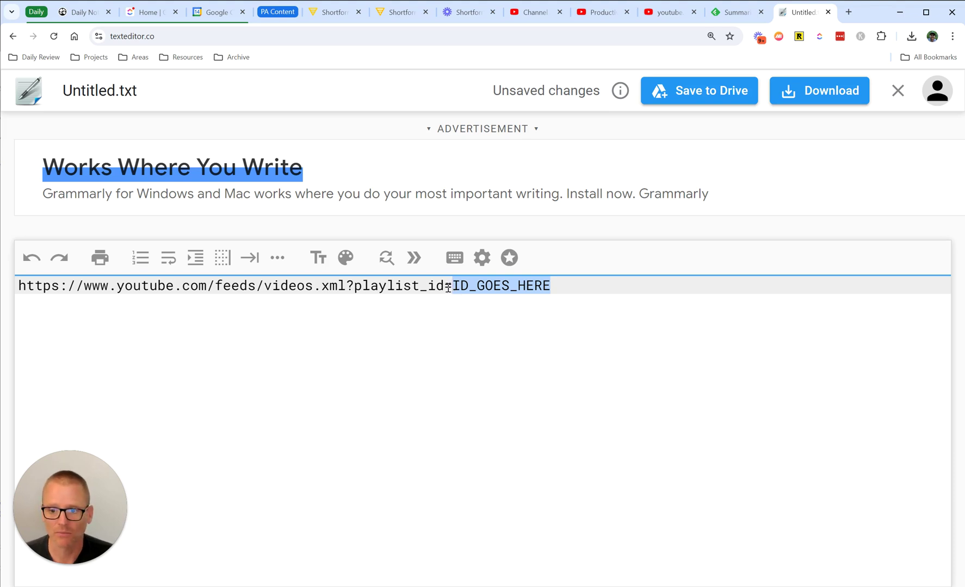
type("PLChSfsqlafqNKyFA9ysS9UW8eHxRUtIyj")
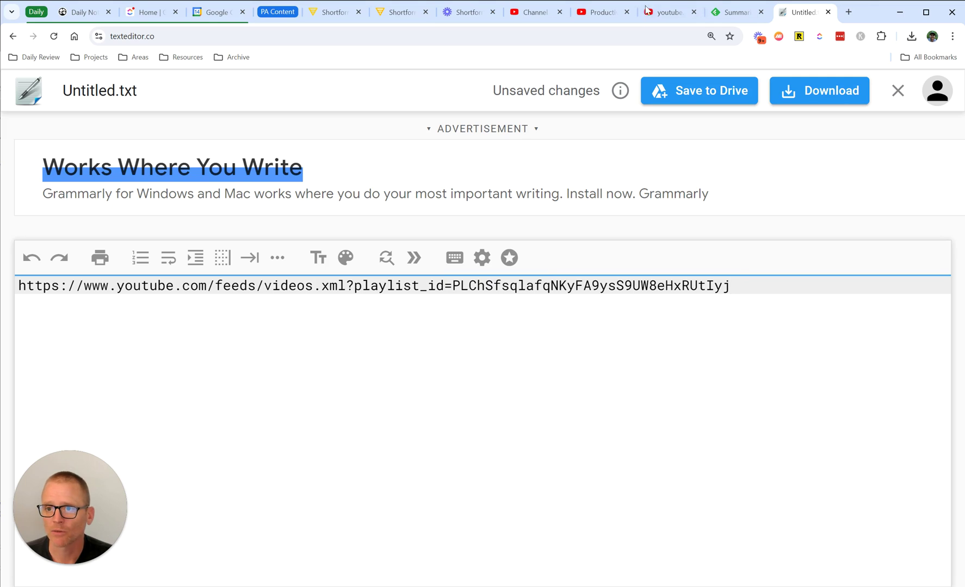
left_click(659, 17)
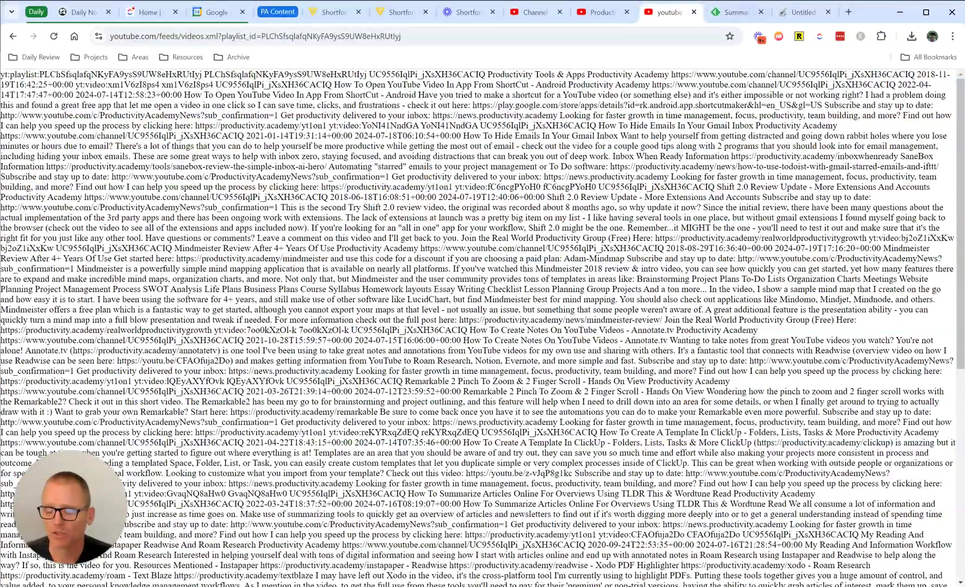
- Try the bare playlist ID in Feedly's source search, then copy the full feed URL instead
left_click(734, 13)
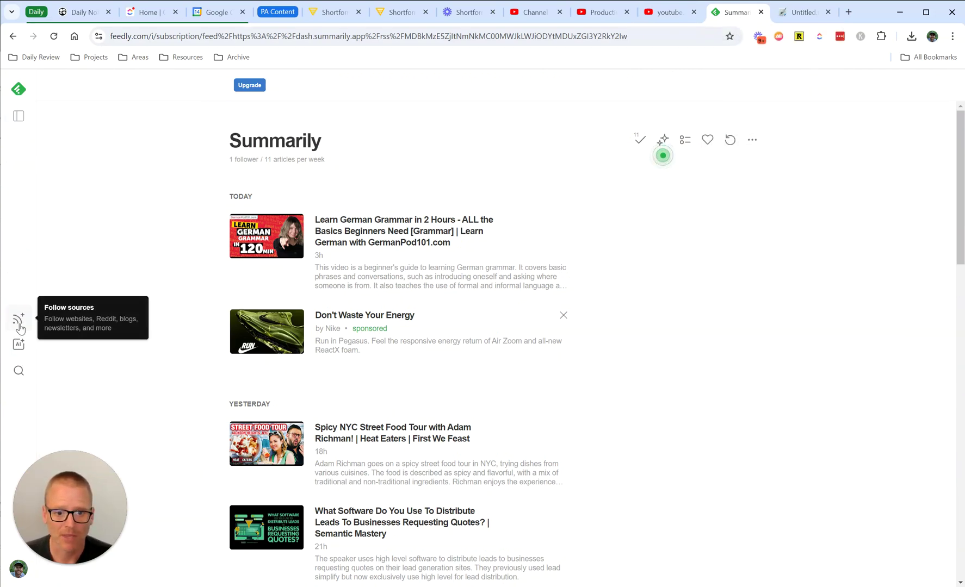
left_click(20, 321)
type("PLCTSfsqlafqNKyFA9ysS9UW8eHxRUtIyj")
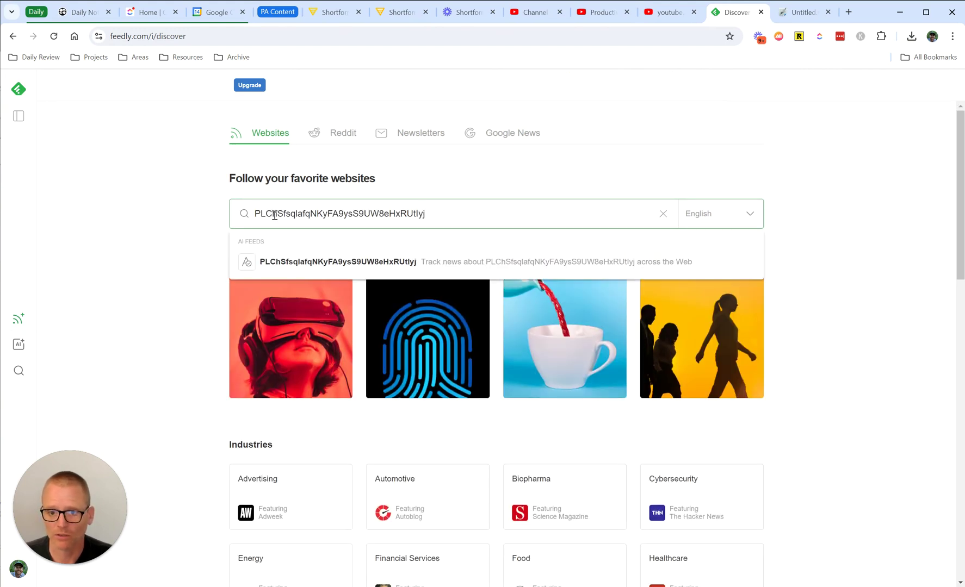
key("Return")
left_click(796, 17)
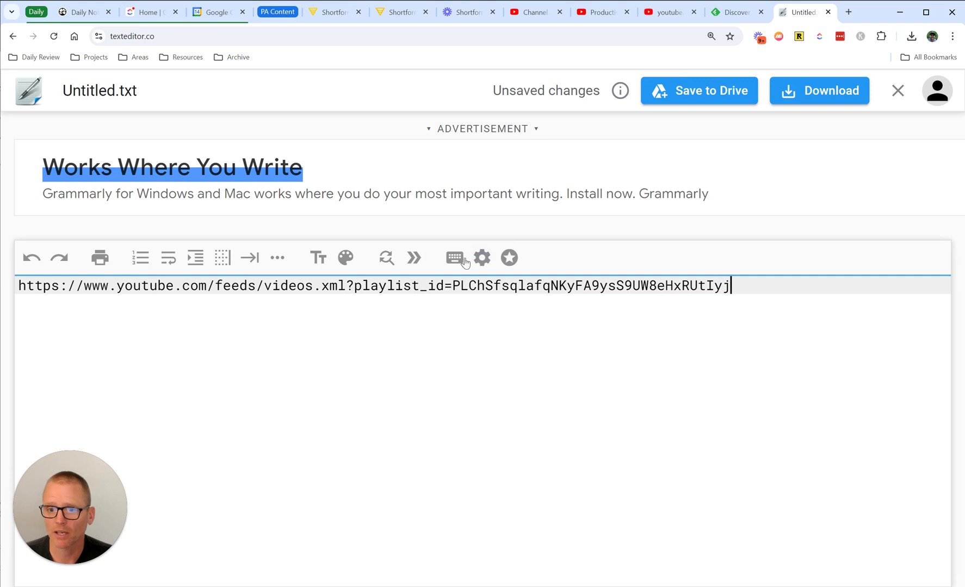
triple_click(443, 288)
key("ctrl+c")
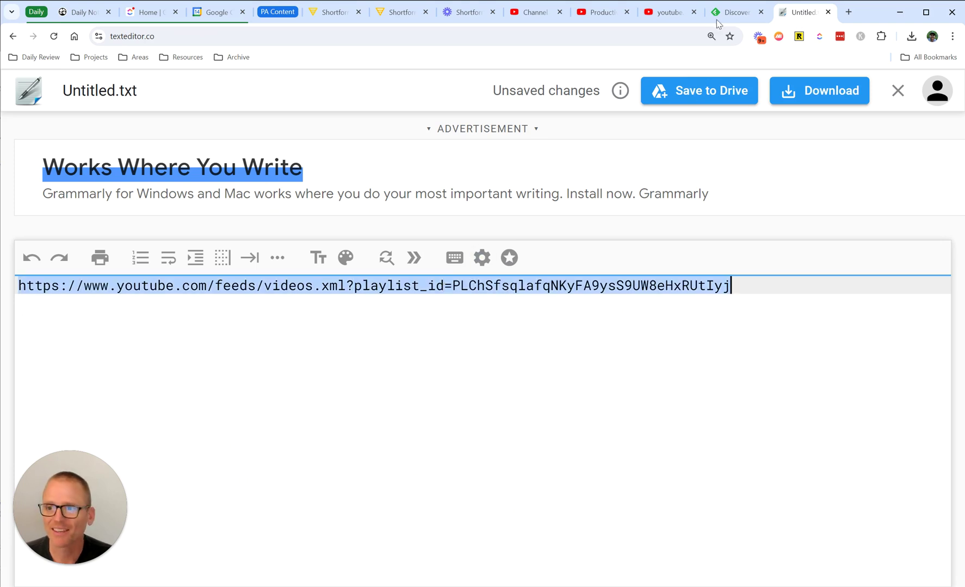
- Search Feedly for the feed URL, follow Productivity Tools & Apps, and add it to Summarily
left_click(734, 12)
left_click(487, 218)
key("ctrl+v")
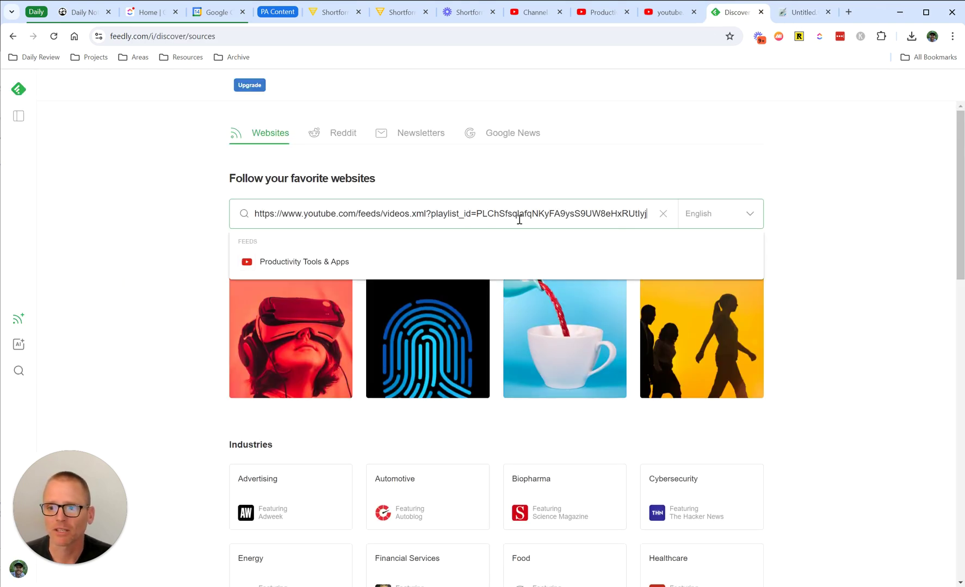
left_click(303, 270)
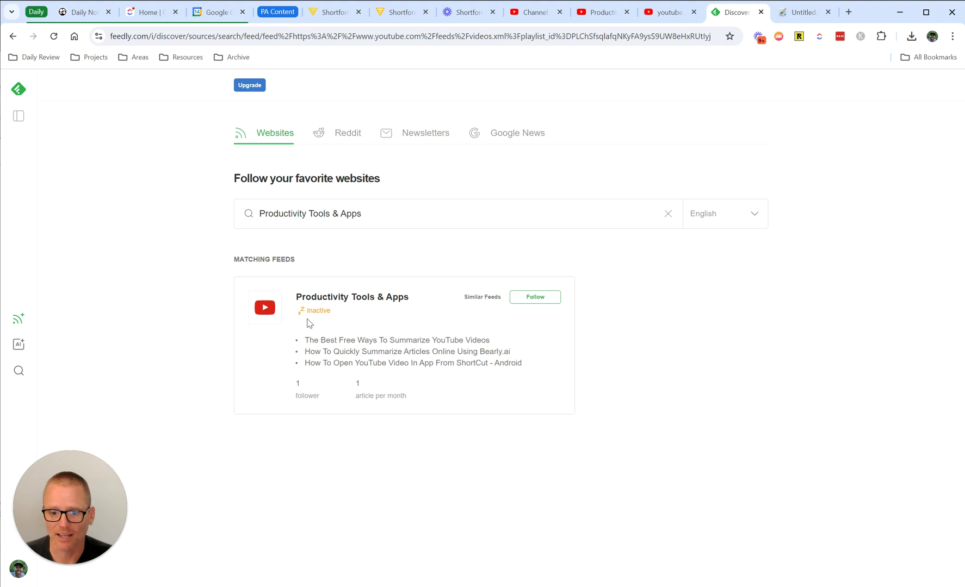
left_click(535, 299)
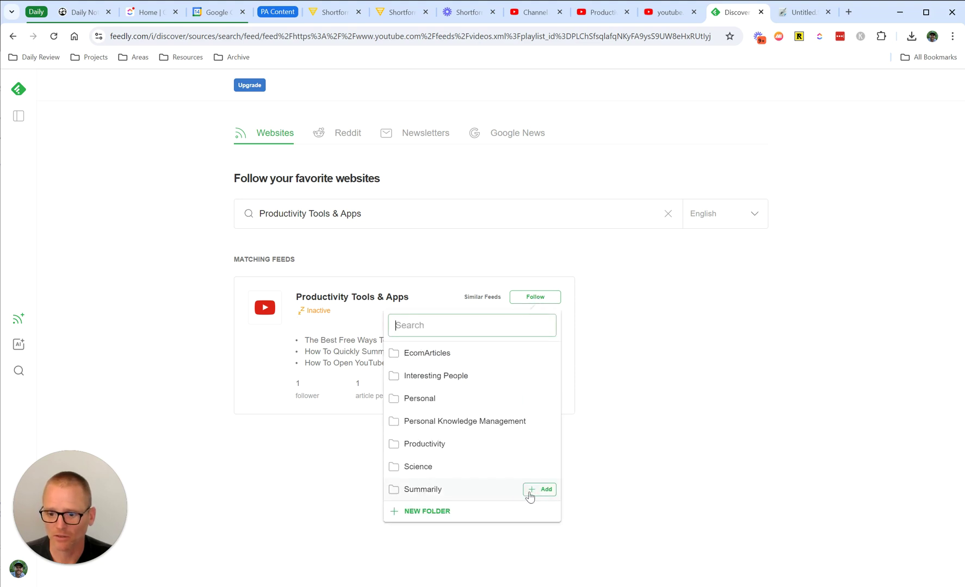
left_click(530, 493)
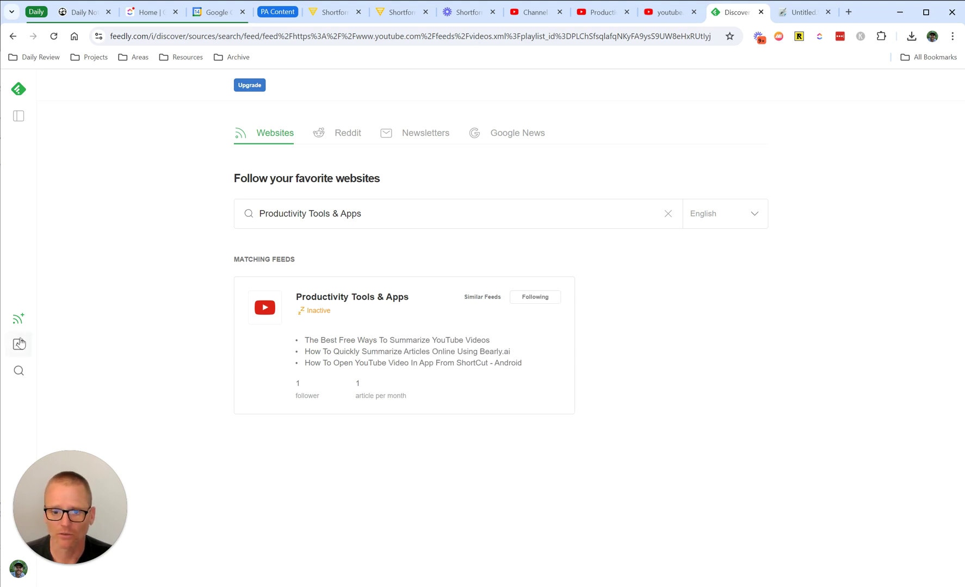
- Open the Productivity Tools & Apps feed and choose View All Articles to include read ones
mouse_move(12, 124)
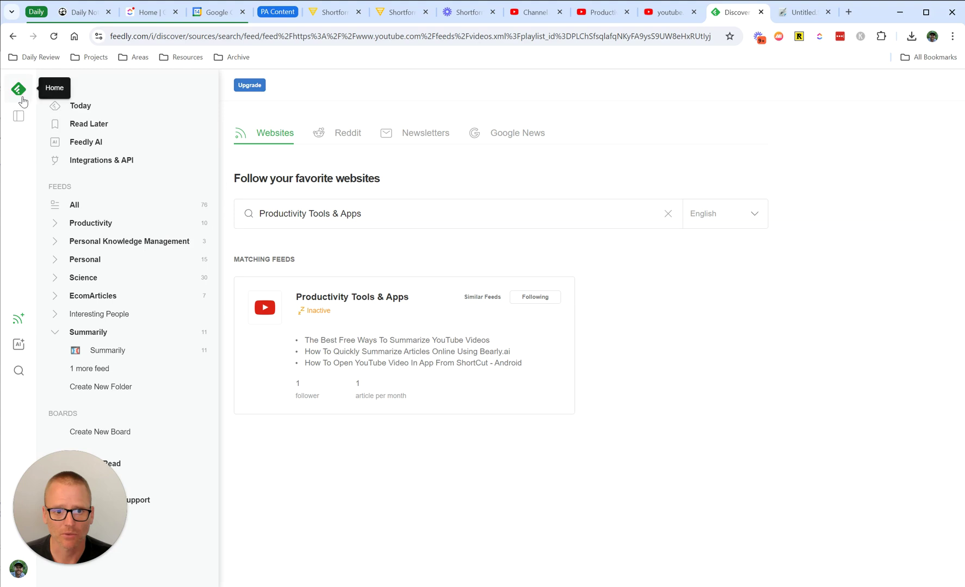
left_click(104, 370)
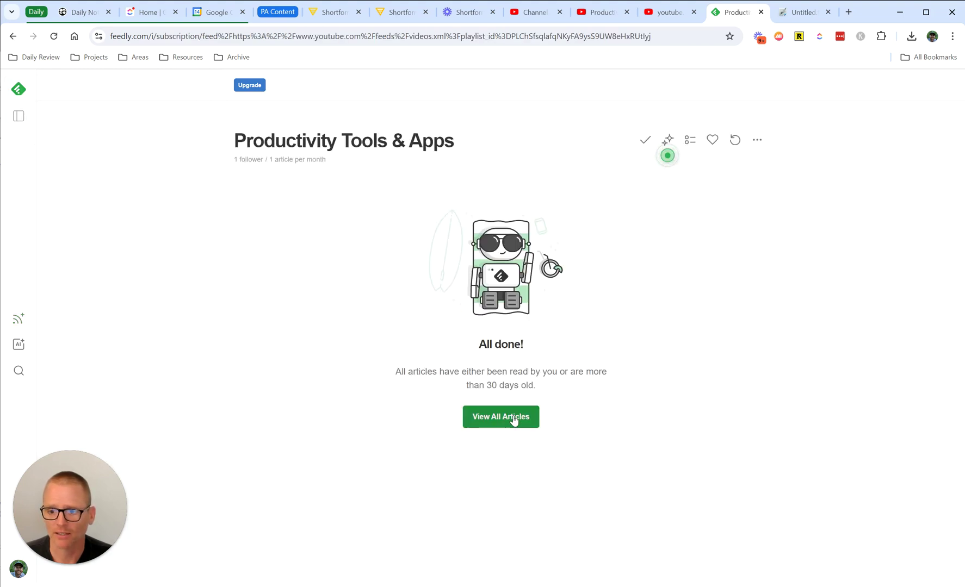
left_click(513, 420)
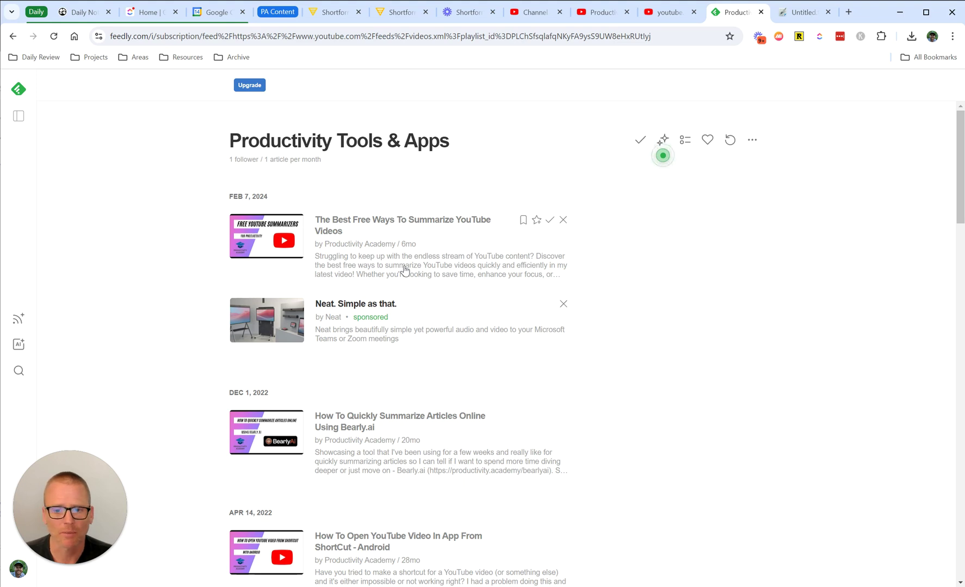
scroll(404, 270, "down", 1)
scroll(405, 270, "up", 1)
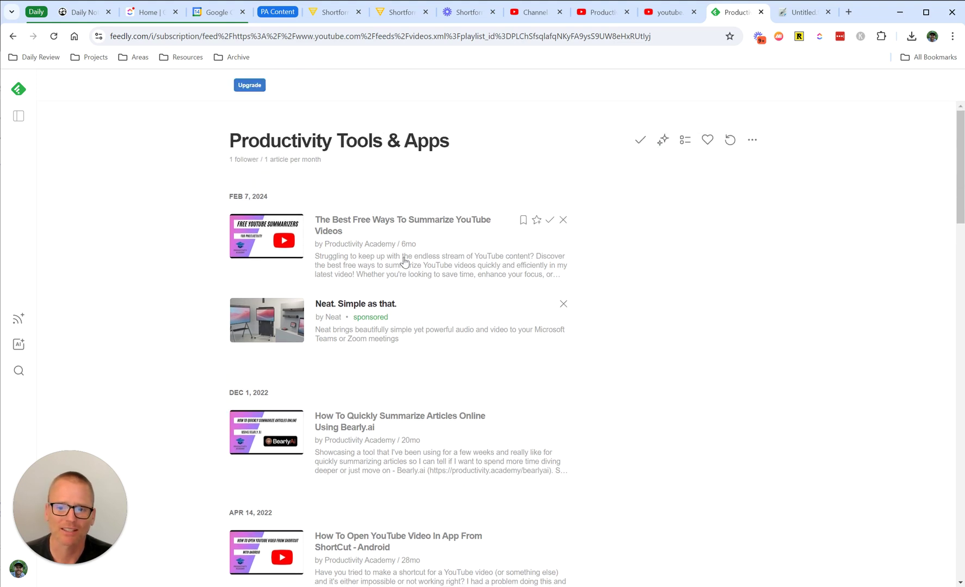
scroll(410, 256, "down", 2)
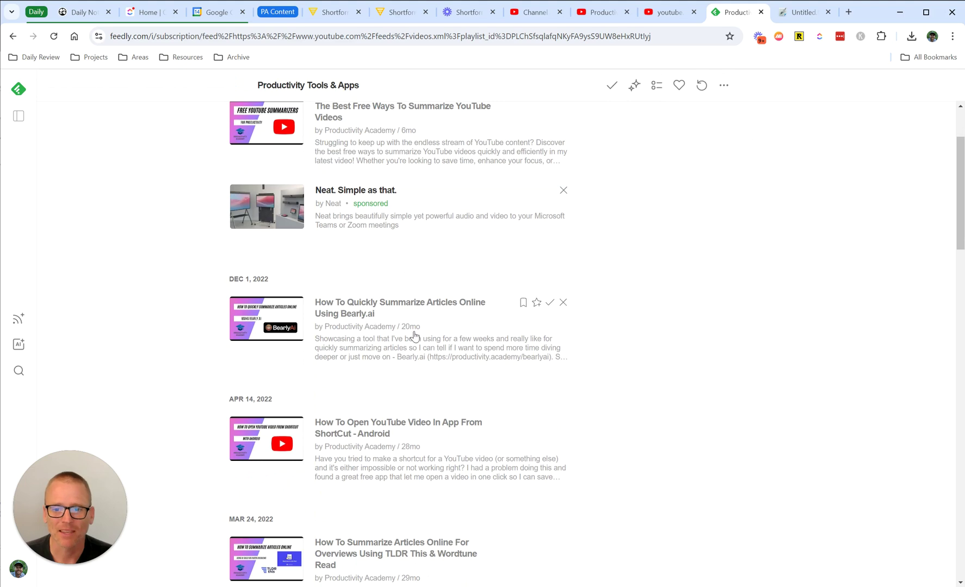
scroll(407, 341, "down", 4)
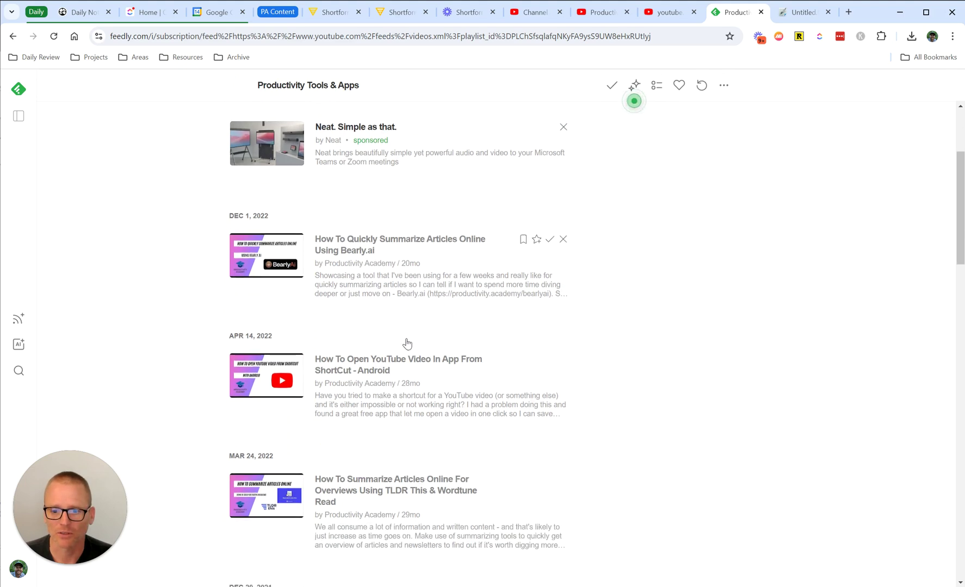
scroll(402, 344, "down", 13)
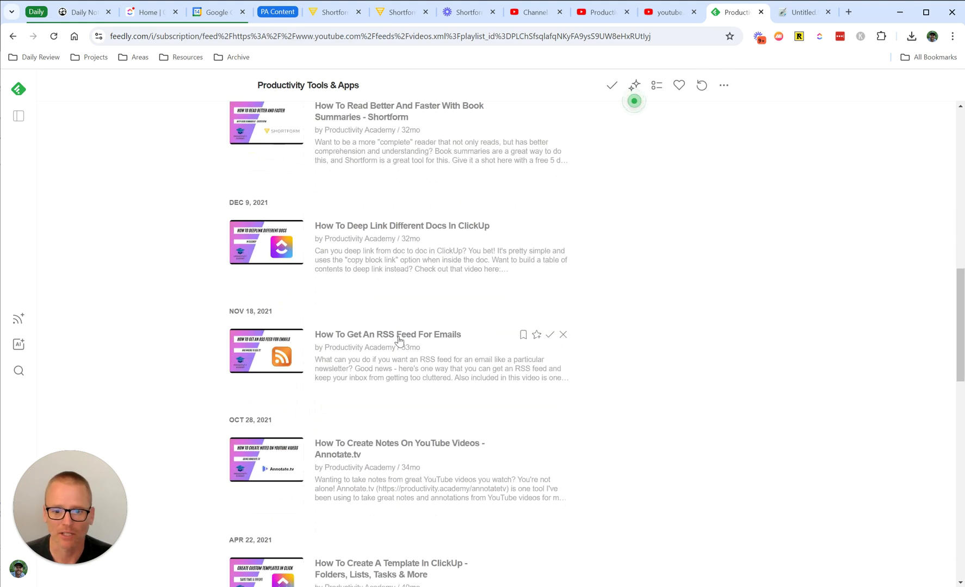
scroll(399, 337, "down", 4)
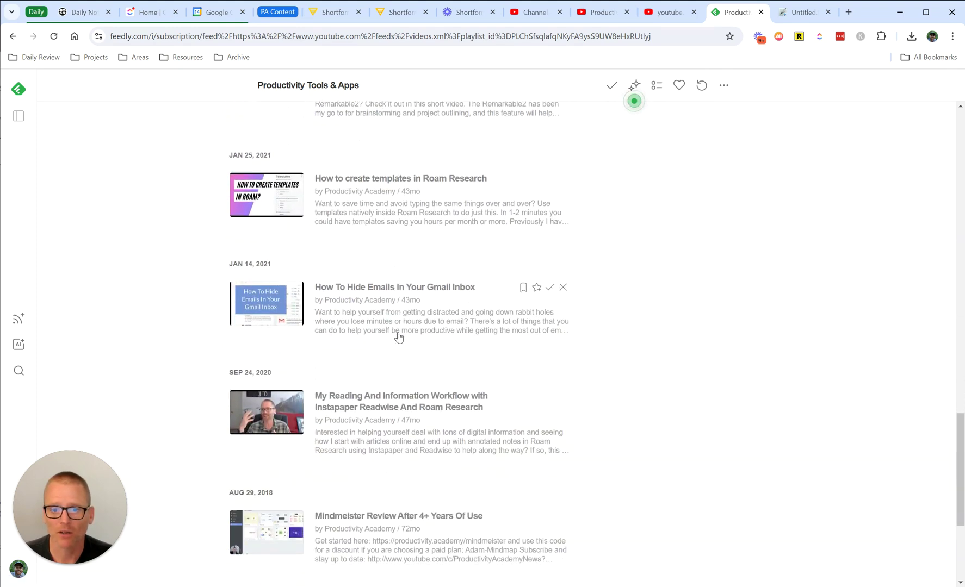
scroll(398, 337, "down", 4)
scroll(399, 337, "up", 6)
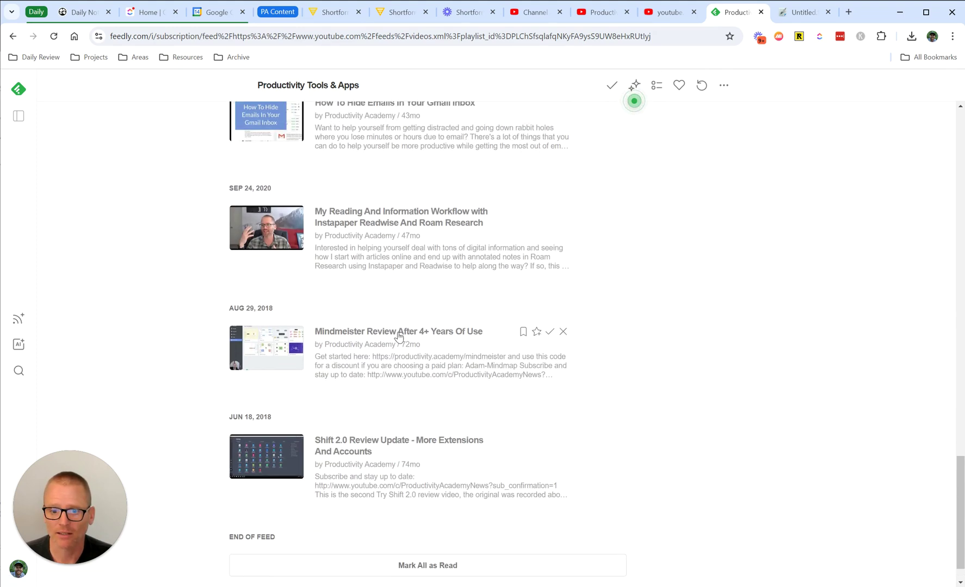
scroll(399, 337, "up", 18)
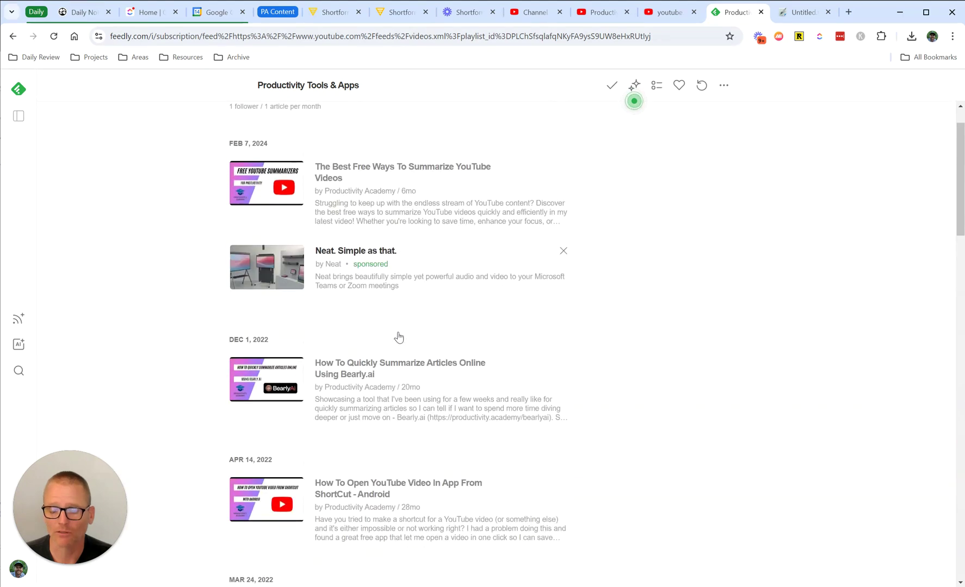